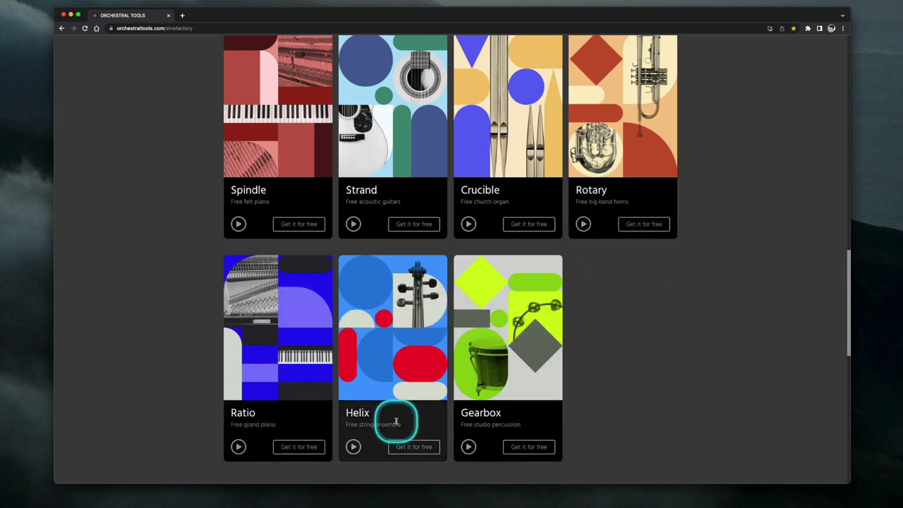
# Look through the free SINEfactory instruments on the Orchestral Tools website.
pyautogui.scroll(-1, 380, 420)
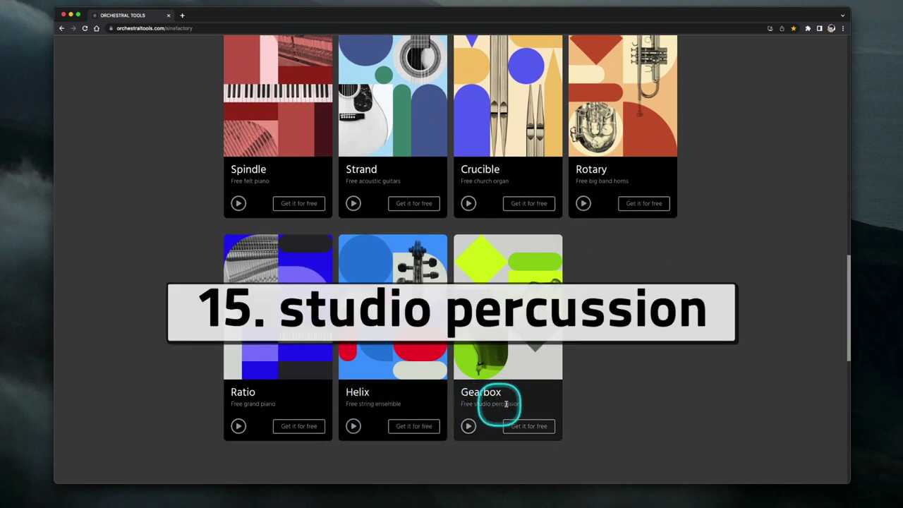
pyautogui.scroll(10, 638, 378)
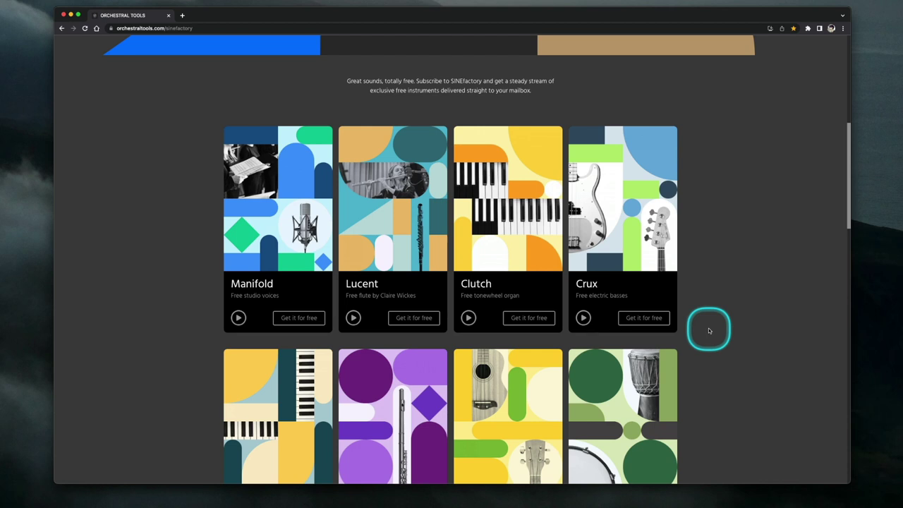
pyautogui.scroll(5, 708, 331)
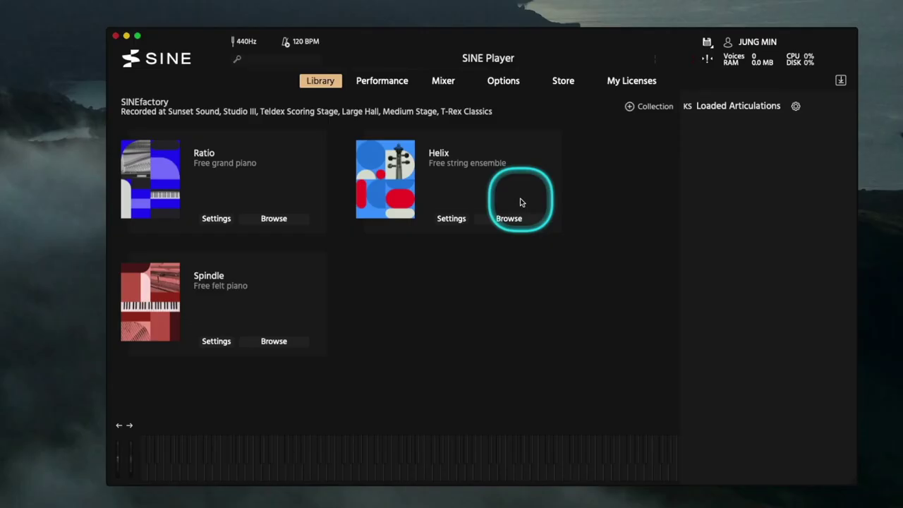
# Switch to SINE Player and examine the licensed Free Series and SINEfactory collections and their download status.
pyautogui.moveTo(402, 43); pyautogui.dragTo(354, 43)
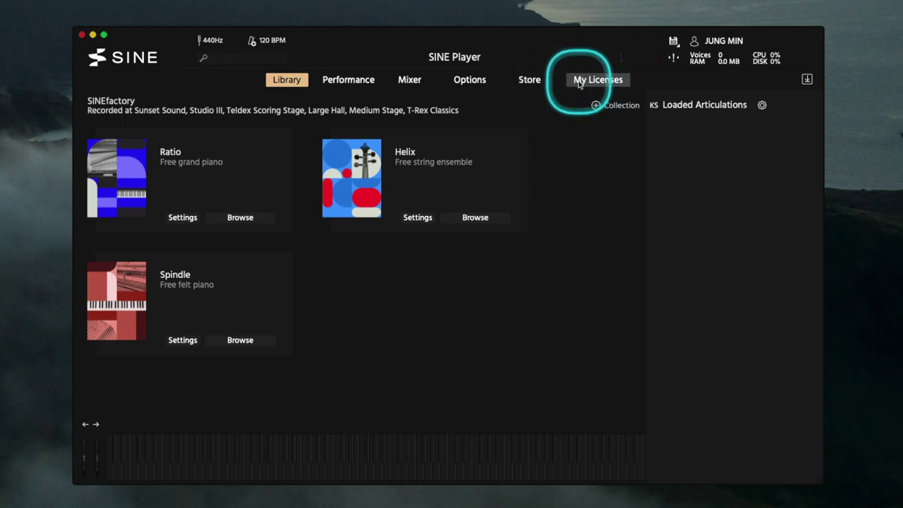
pyautogui.click(603, 82)
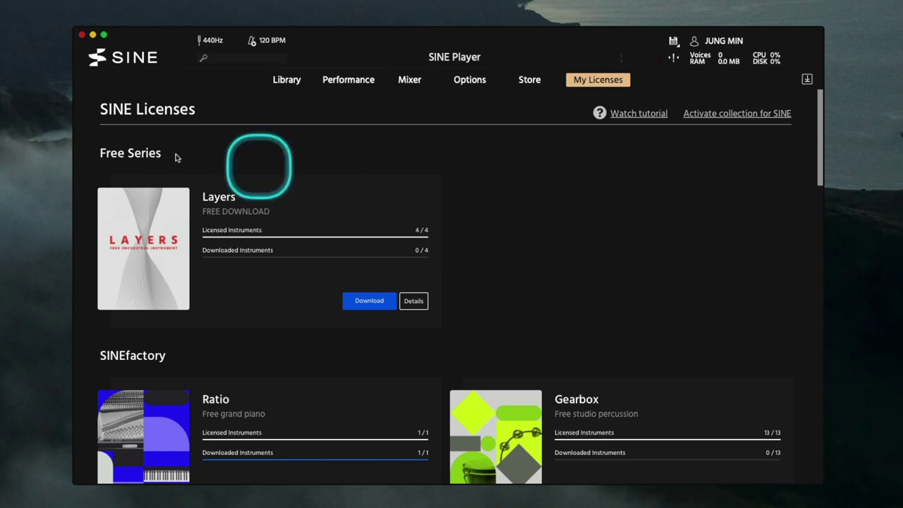
pyautogui.scroll(-4, 503, 169)
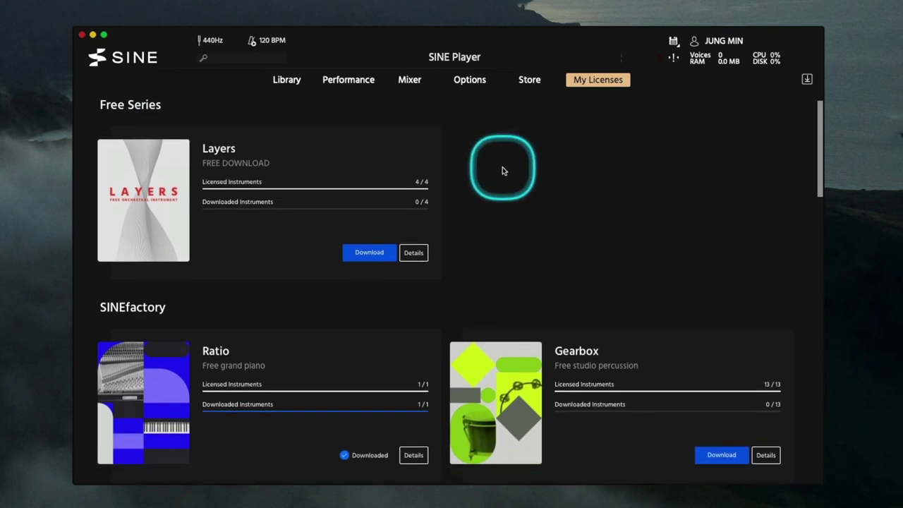
pyautogui.scroll(-2, 502, 169)
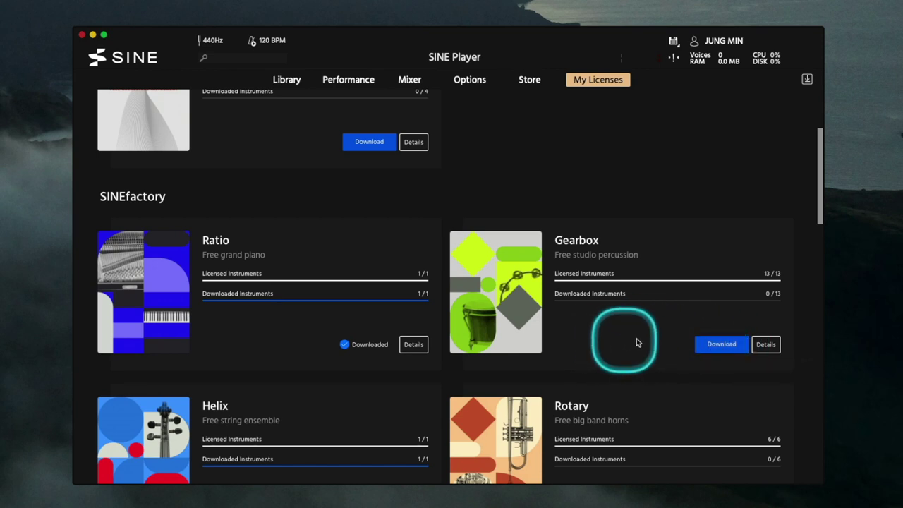
pyautogui.scroll(3, 629, 340)
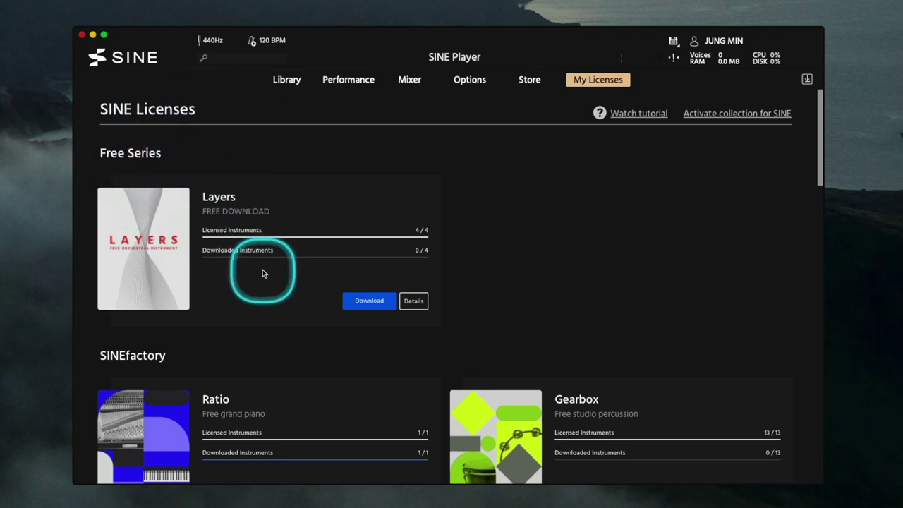
pyautogui.scroll(-5, 275, 268)
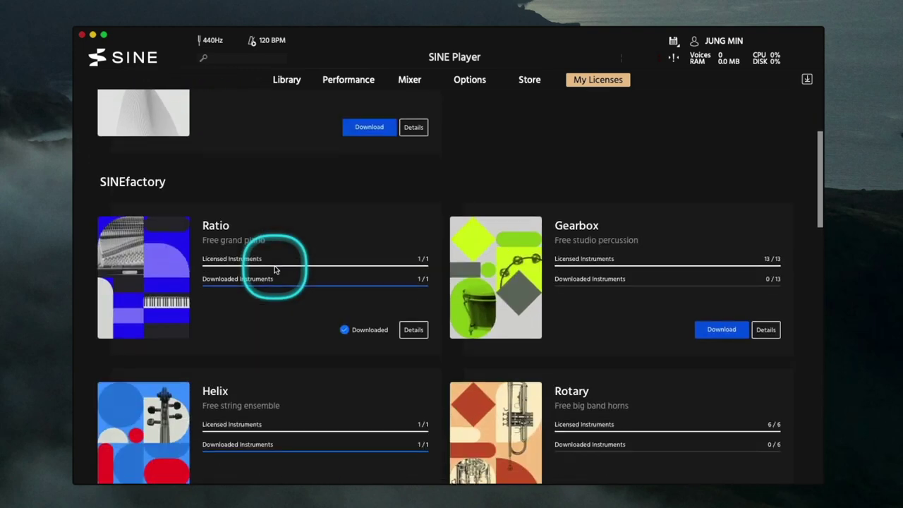
pyautogui.scroll(-3, 588, 316)
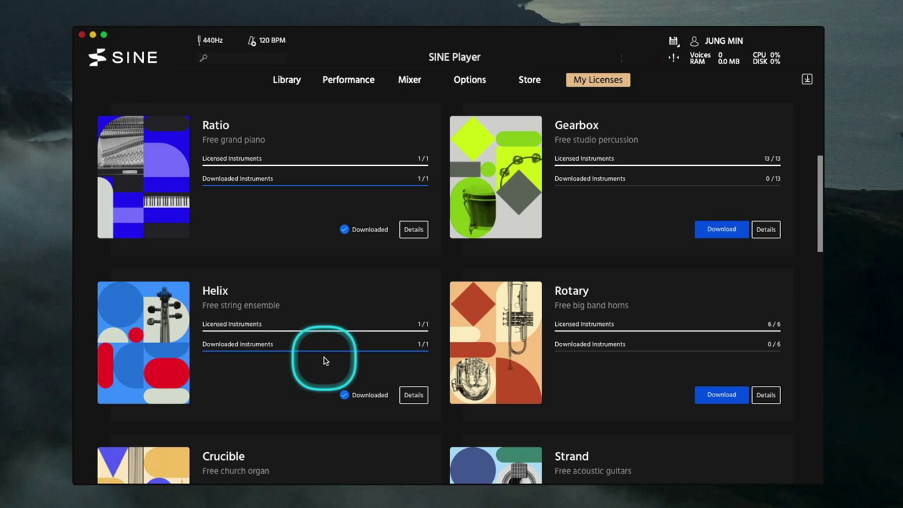
pyautogui.scroll(7, 588, 197)
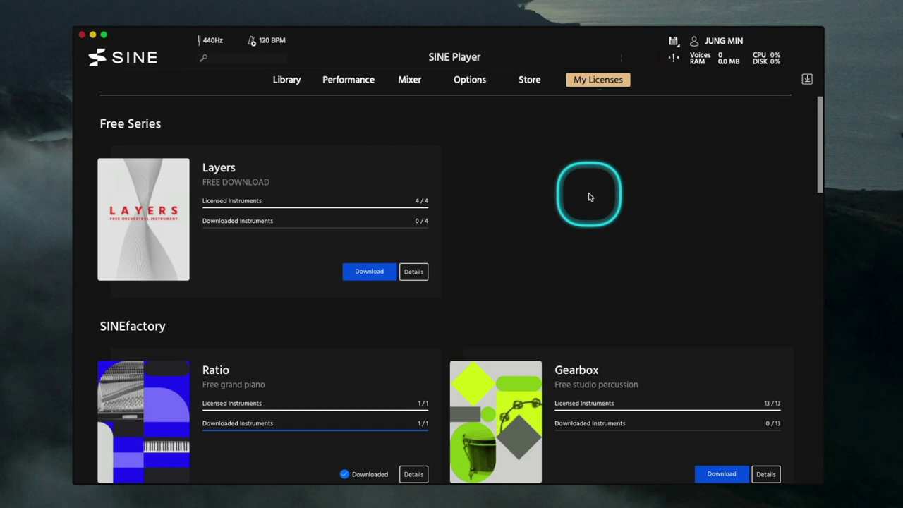
pyautogui.scroll(-6, 365, 368)
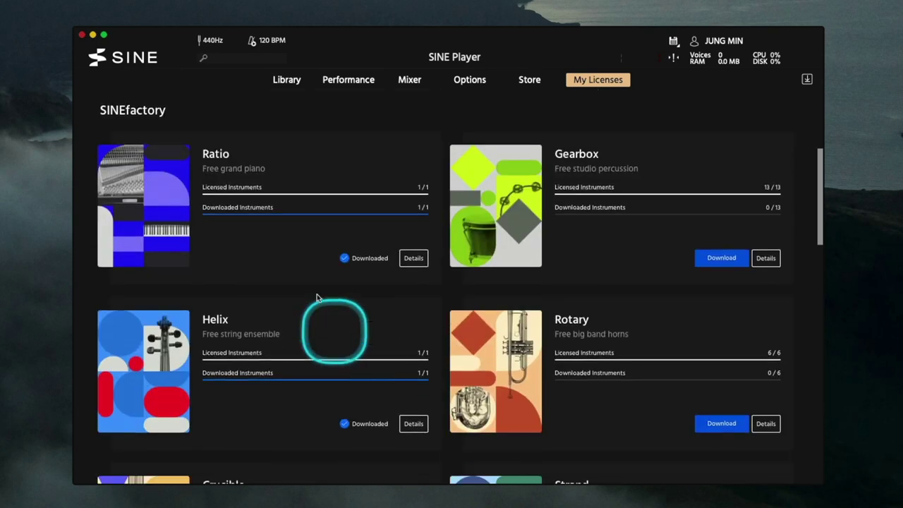
pyautogui.scroll(-14, 353, 358)
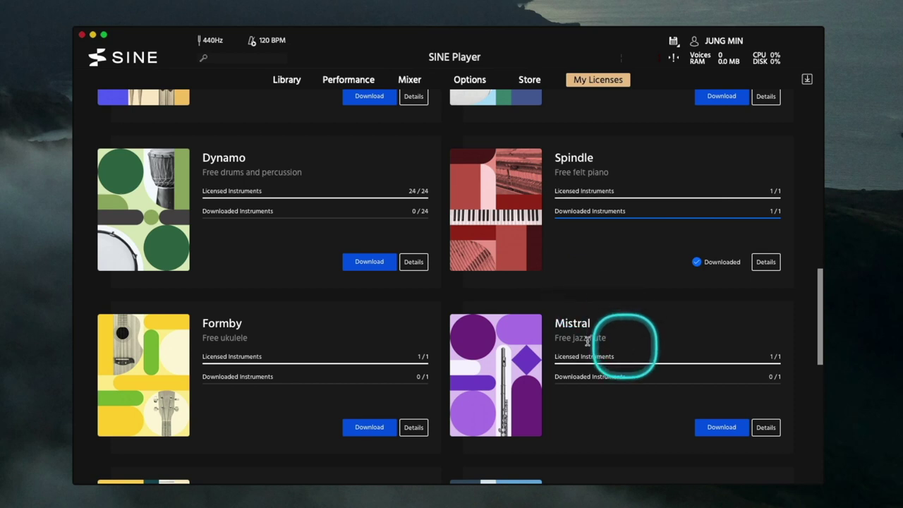
# Return to the library and view which instruments the Ratio grand piano collection contains, closing its listing again.
pyautogui.click(289, 82)
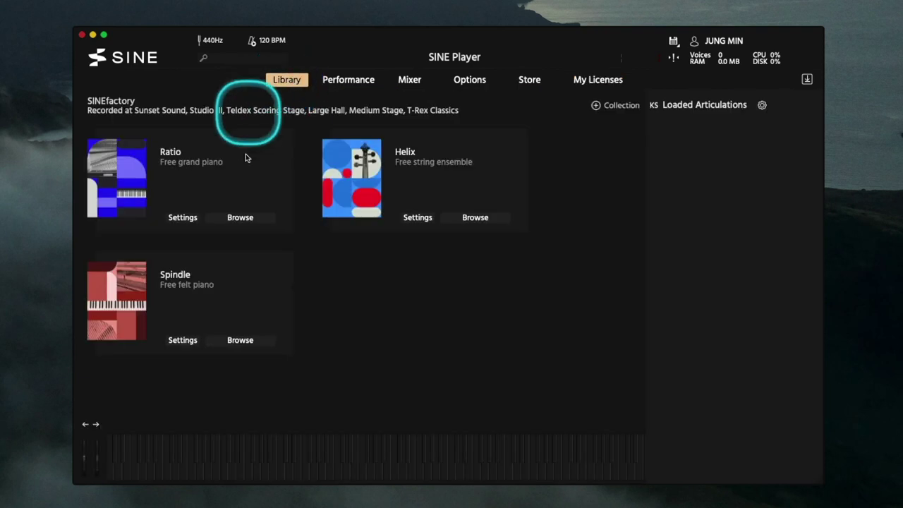
pyautogui.click(246, 219)
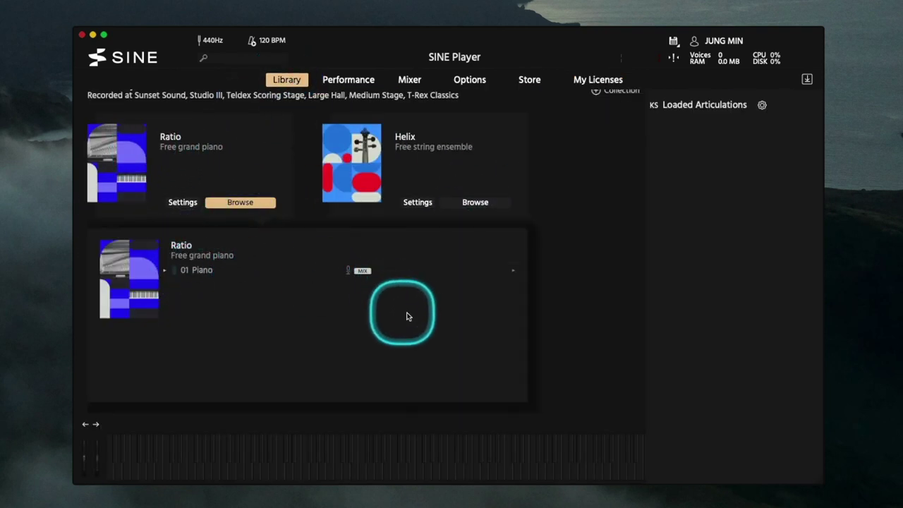
pyautogui.click(250, 203)
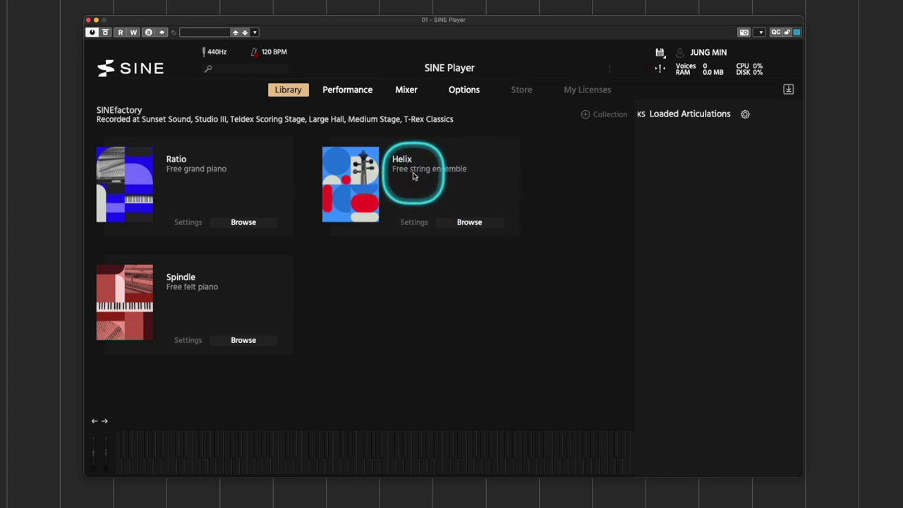
# Load Whole String Ensemble from the Helix collection and switch it to the Sustains articulation.
pyautogui.click(461, 223)
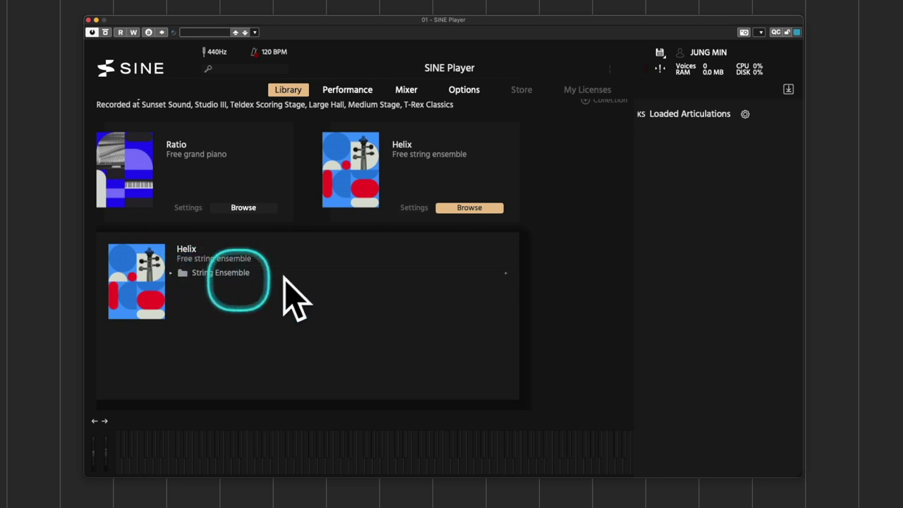
pyautogui.click(235, 275)
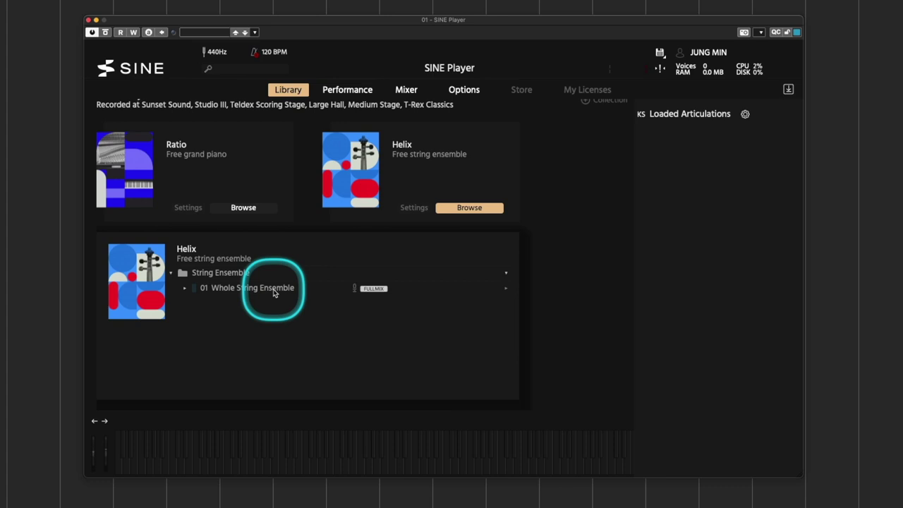
pyautogui.doubleClick(230, 293)
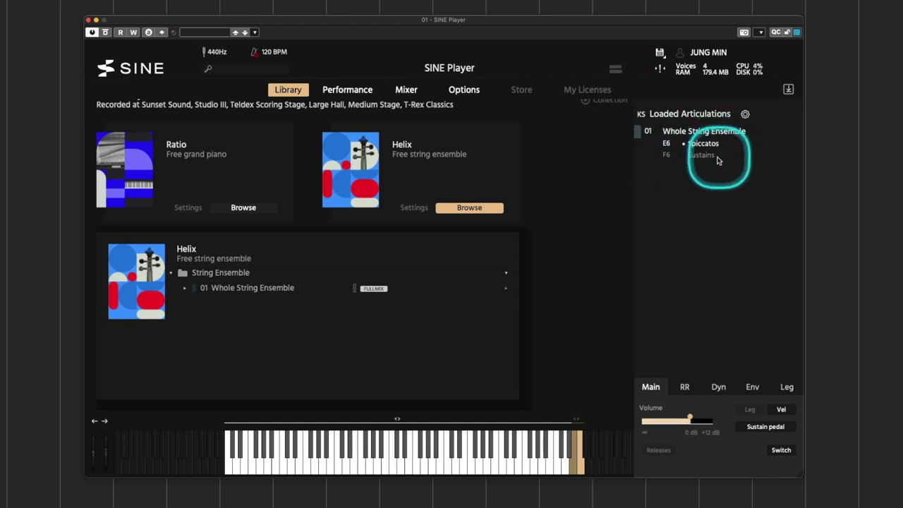
pyautogui.click(700, 156)
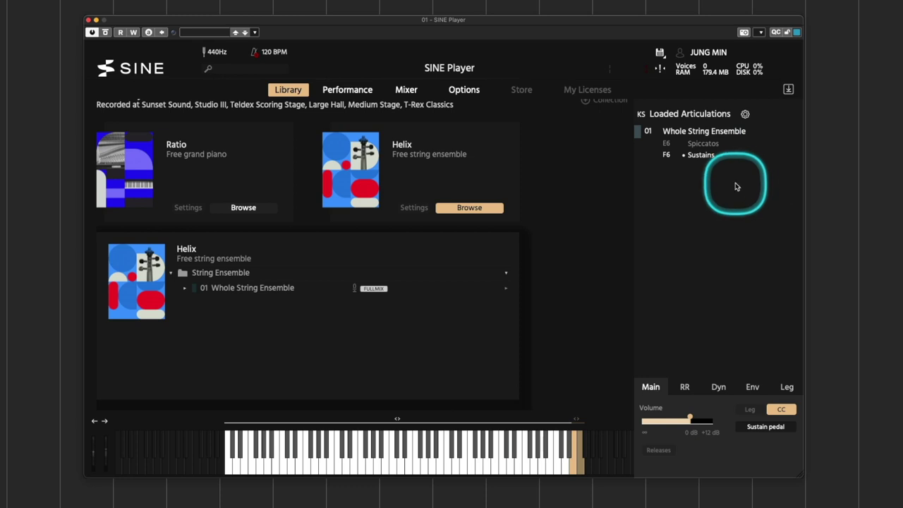
# Load Piano from the Ratio collection as an additional instrument alongside the string ensemble.
pyautogui.click(471, 208)
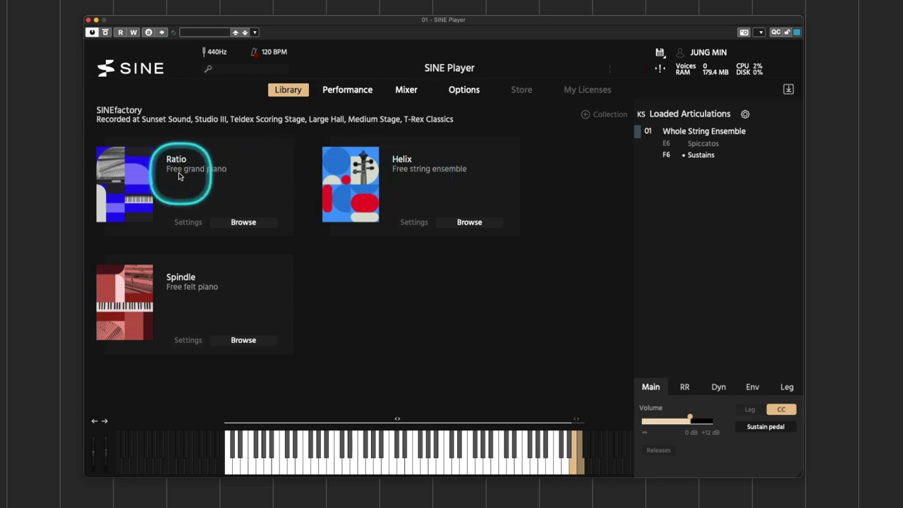
pyautogui.click(240, 222)
pyautogui.doubleClick(205, 277)
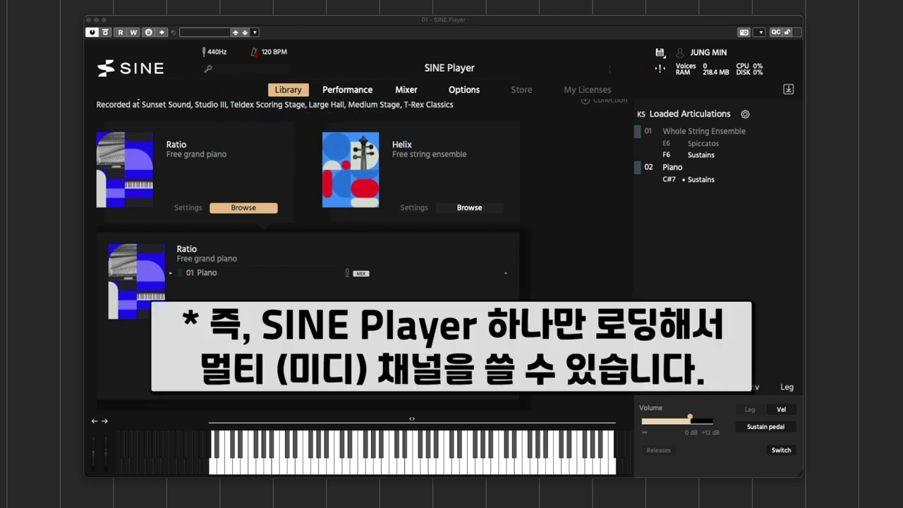
pyautogui.click(119, 124)
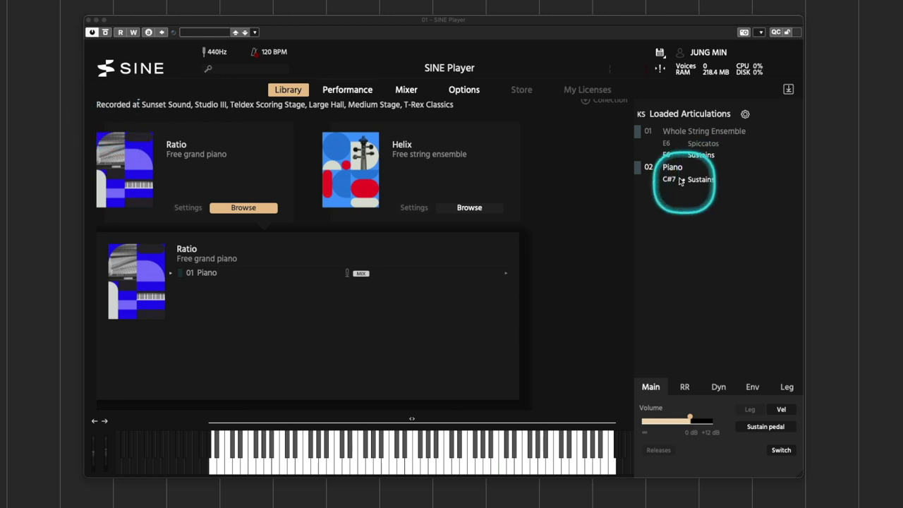
pyautogui.rightClick(701, 140)
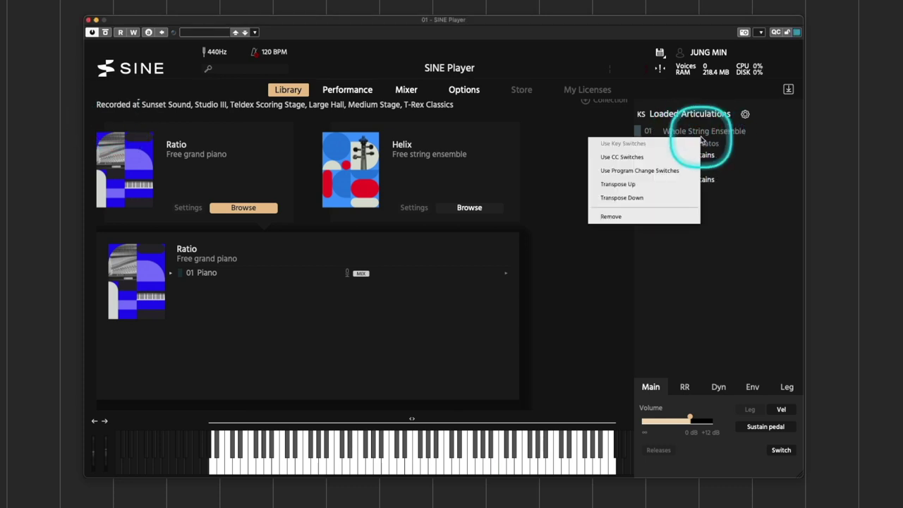
pyautogui.click(632, 217)
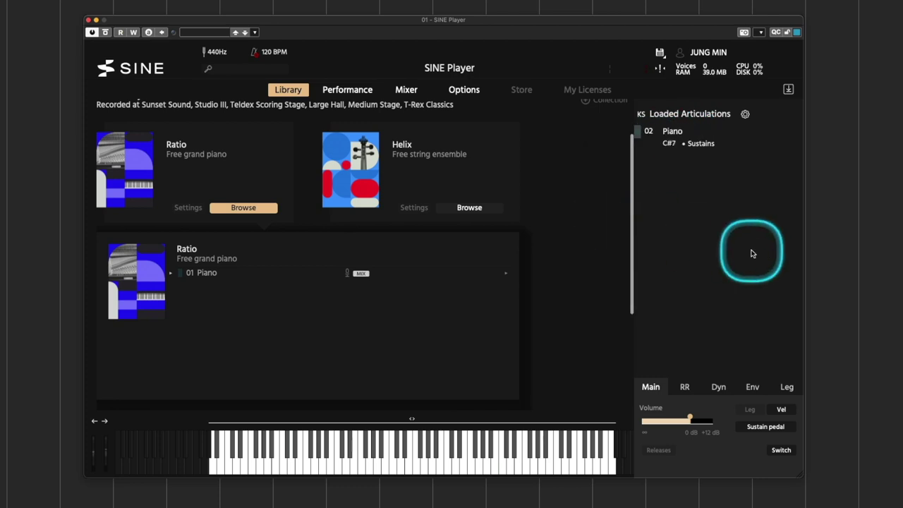
pyautogui.click(648, 131)
pyautogui.click(661, 160)
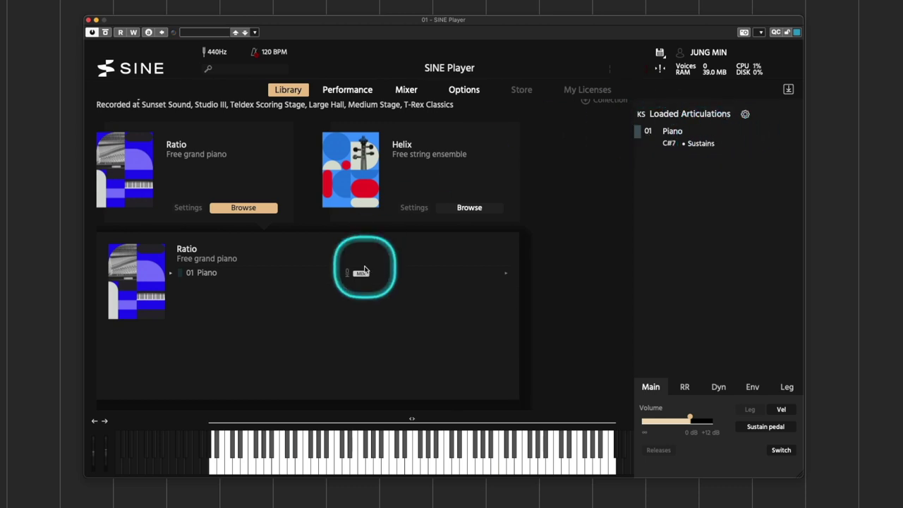
# Remove the Piano from the loaded articulations and collapse the Ratio collection's instrument listing.
pyautogui.rightClick(707, 140)
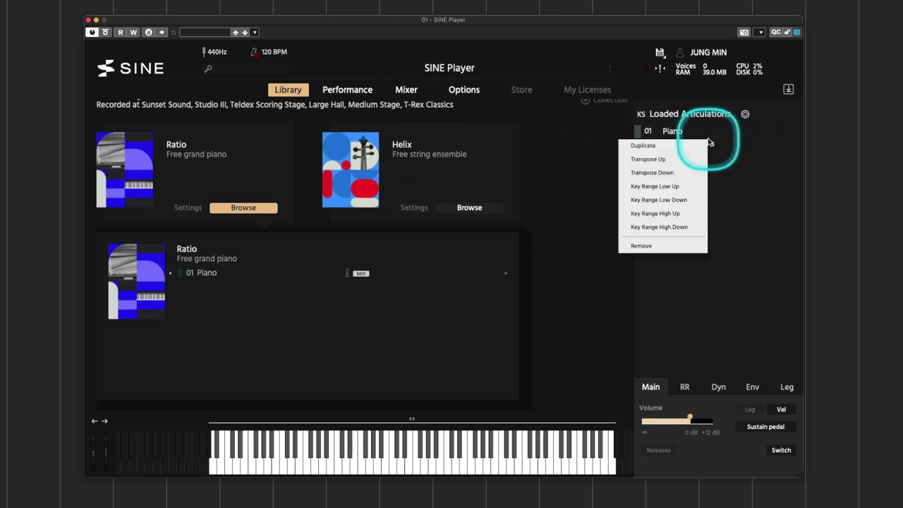
pyautogui.click(659, 244)
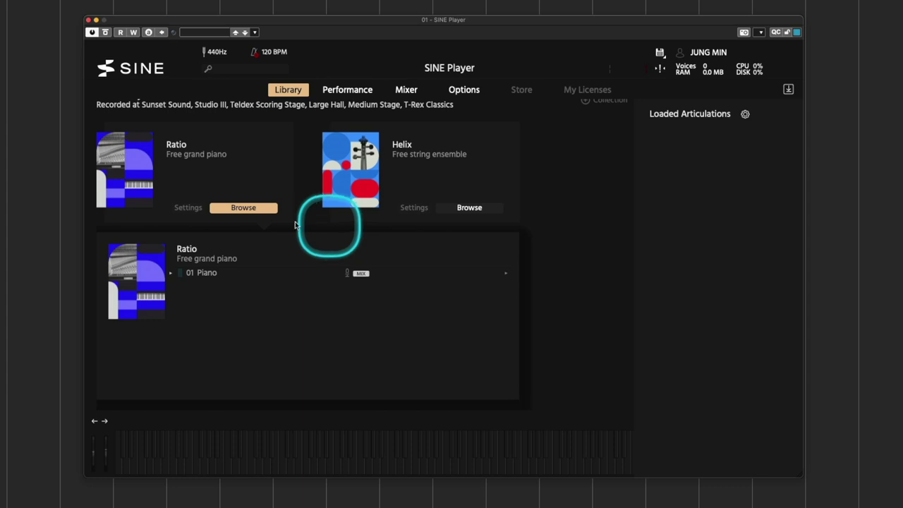
pyautogui.click(243, 210)
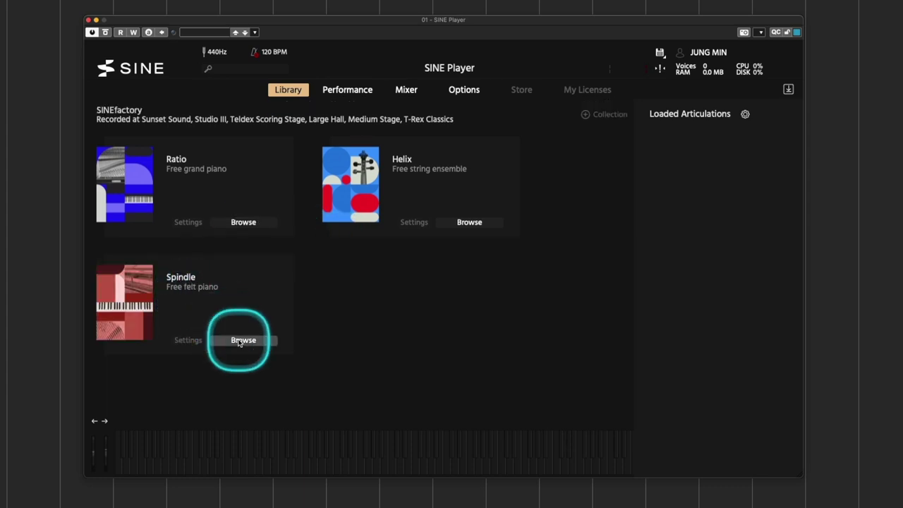
# Open the instrument listing of the Spindle felt piano collection.
pyautogui.click(243, 339)
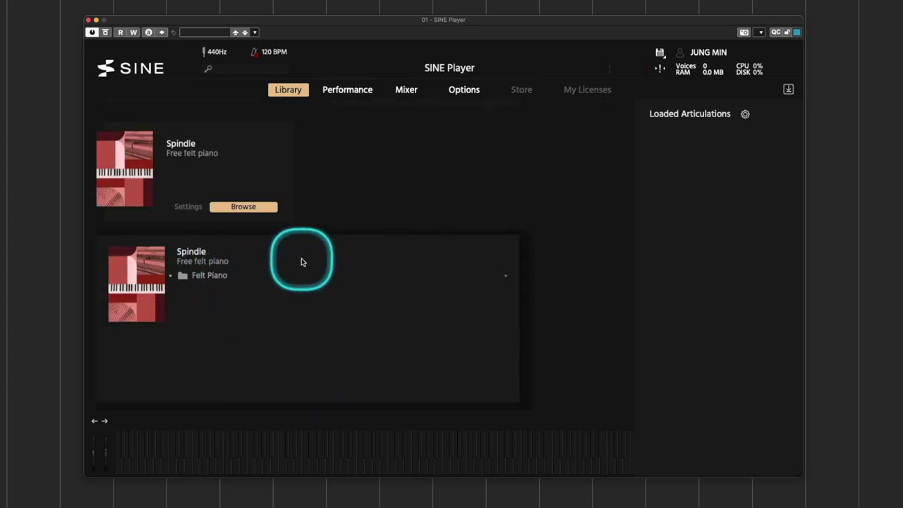